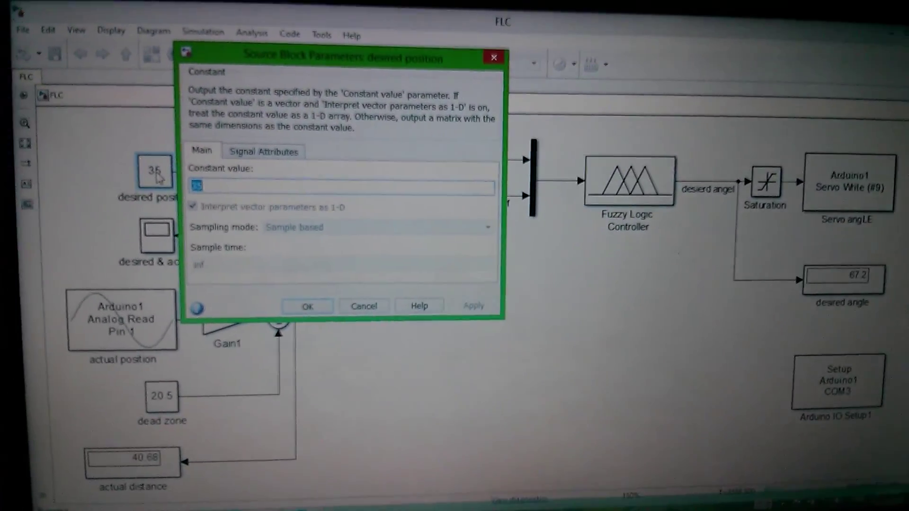
text(50)
Confirm 50 as the 'desired position' Constant value, replacing 35.
key(Return)
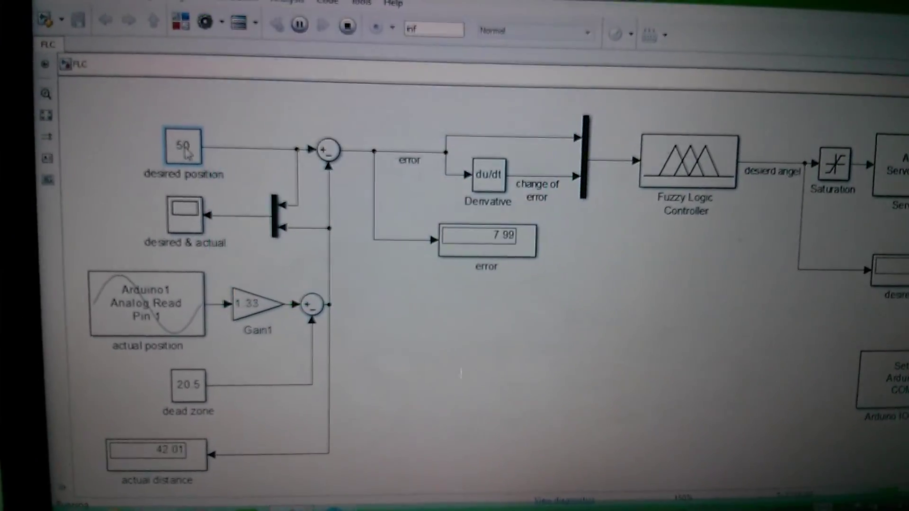